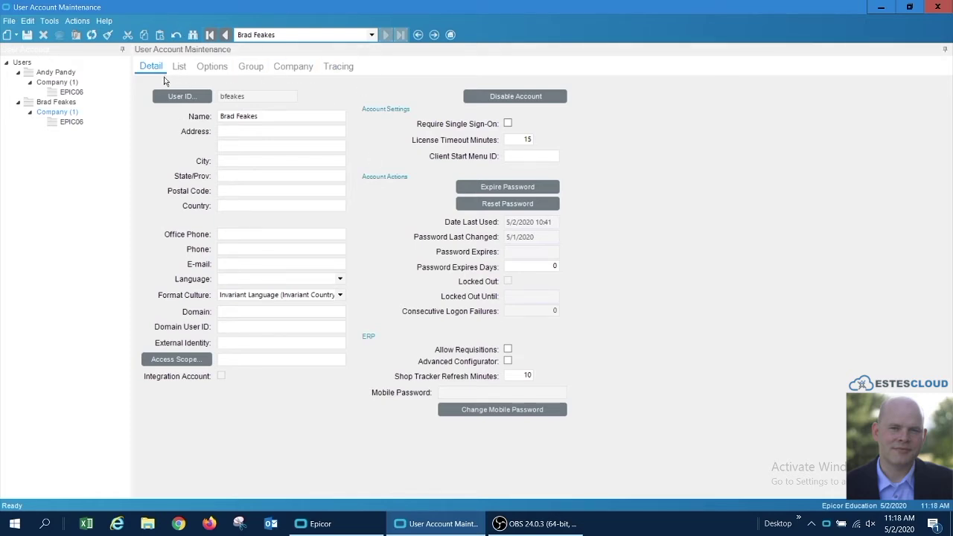
- Confirm the other user's Options lack Allow Multiple Sessions, then close User Account Maintenance
{"action": "left_click", "coordinate": [212, 68]}
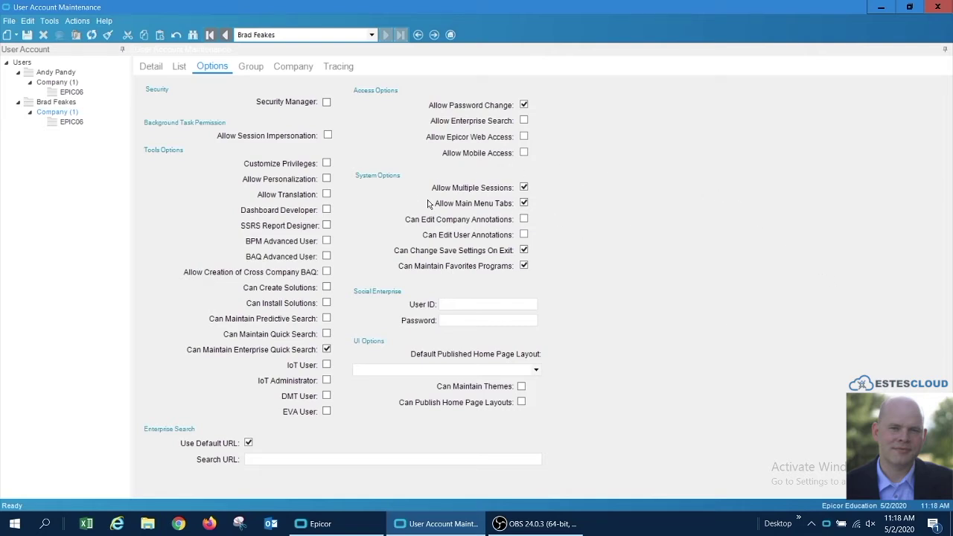
{"action": "left_click", "coordinate": [228, 36]}
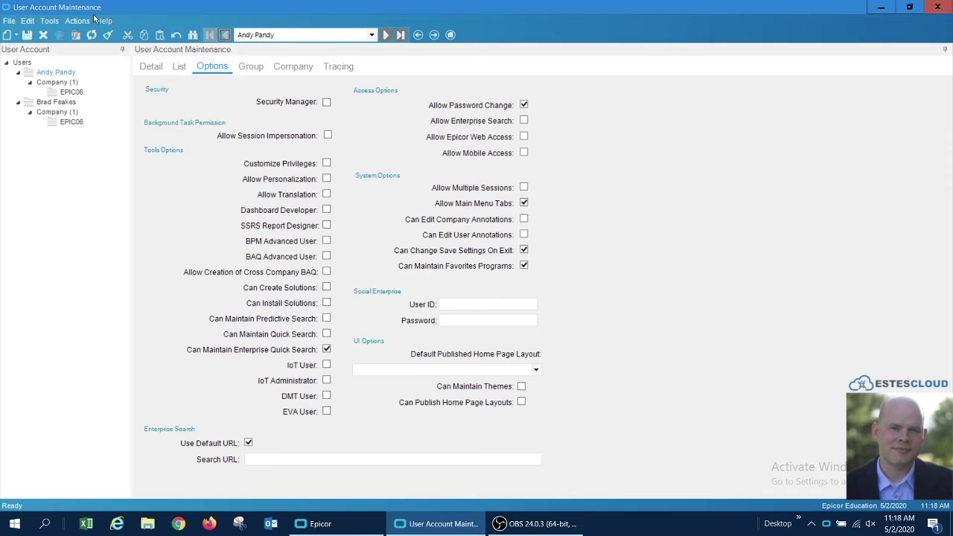
{"action": "key", "text": "alt+F4"}
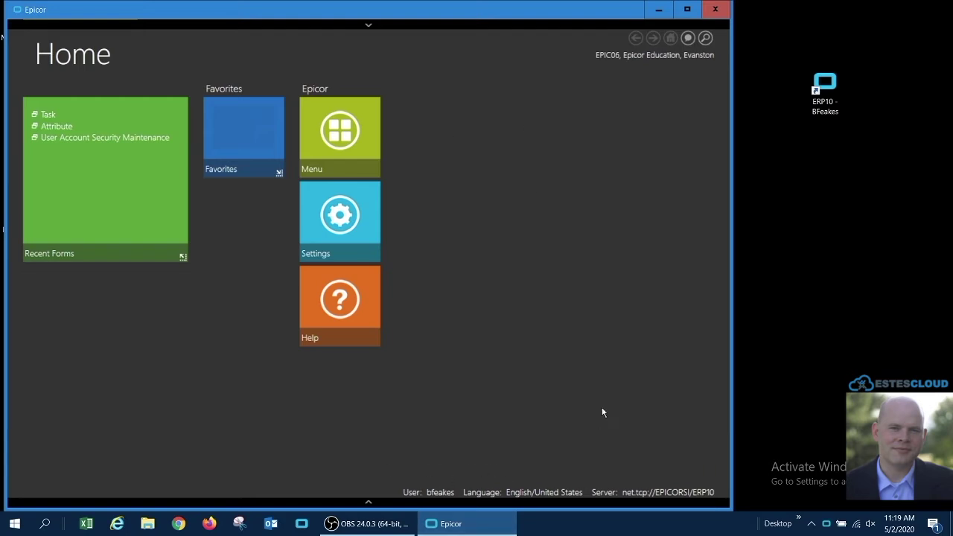
- Log in a second ERP10 session with the multi-session user's name and password, then open Task
{"action": "double_click", "coordinate": [839, 89]}
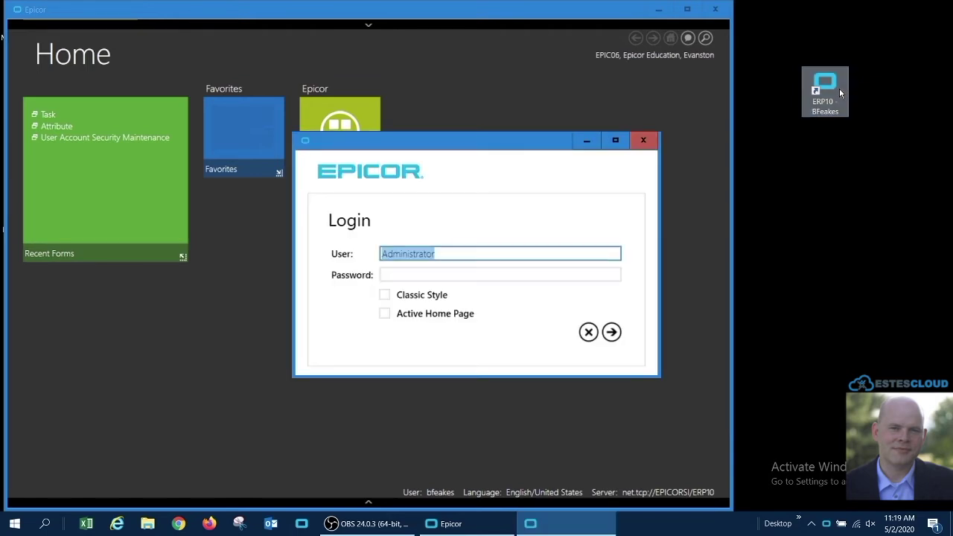
{"action": "key", "text": "Tab"}
{"action": "type", "text": "*******"}
{"action": "key", "text": "Return"}
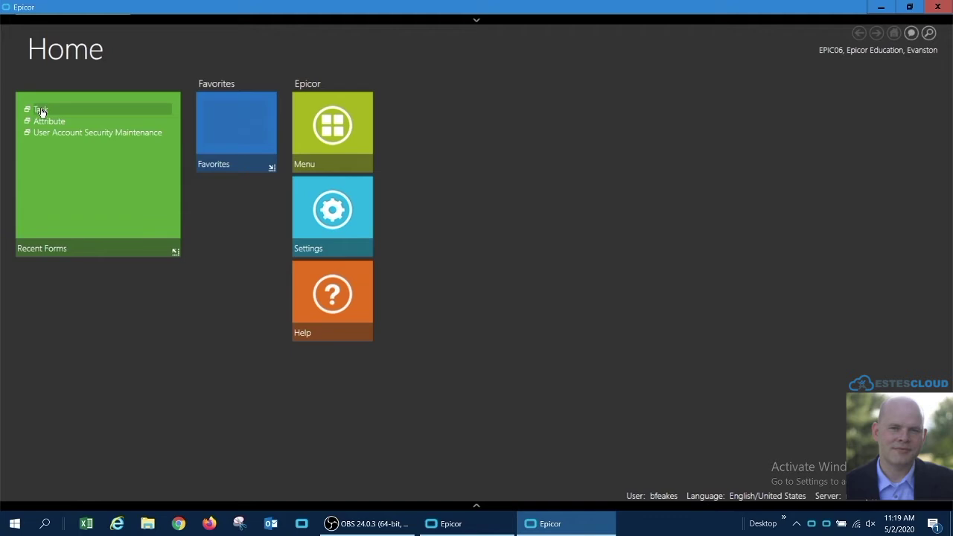
{"action": "left_click", "coordinate": [41, 109]}
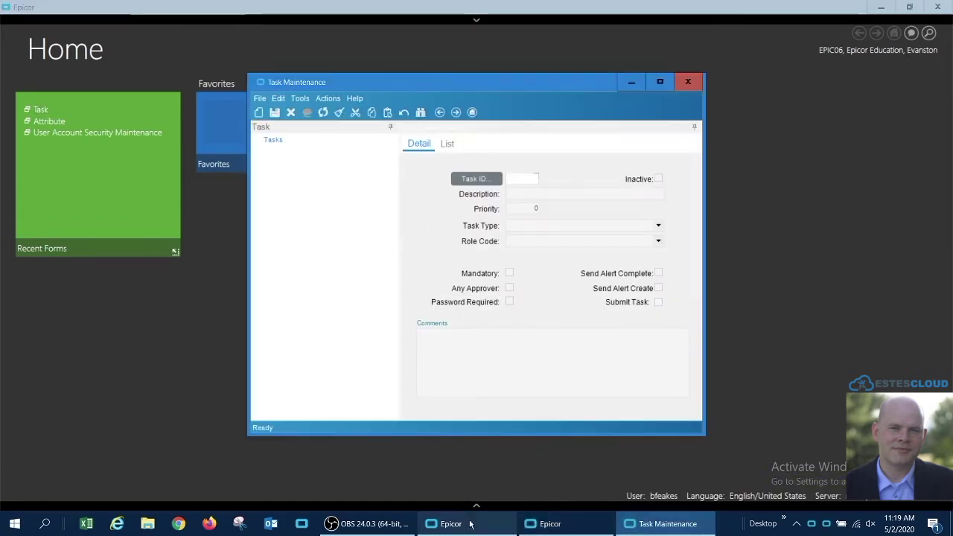
- Open Attribute from Recent Forms in the original session, hide it, and open the site picker
{"action": "left_click", "coordinate": [430, 523]}
{"action": "left_click", "coordinate": [85, 128]}
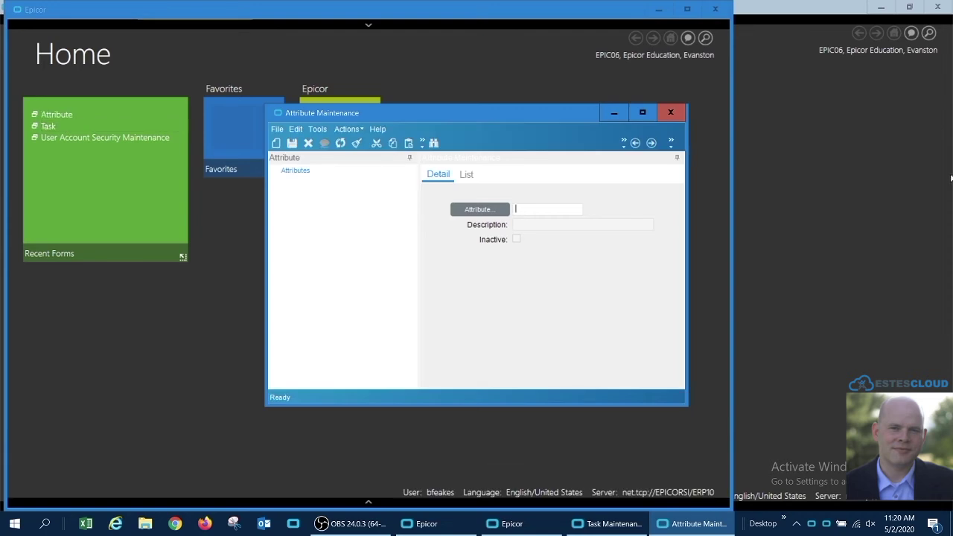
{"action": "key", "text": "alt+Tab"}
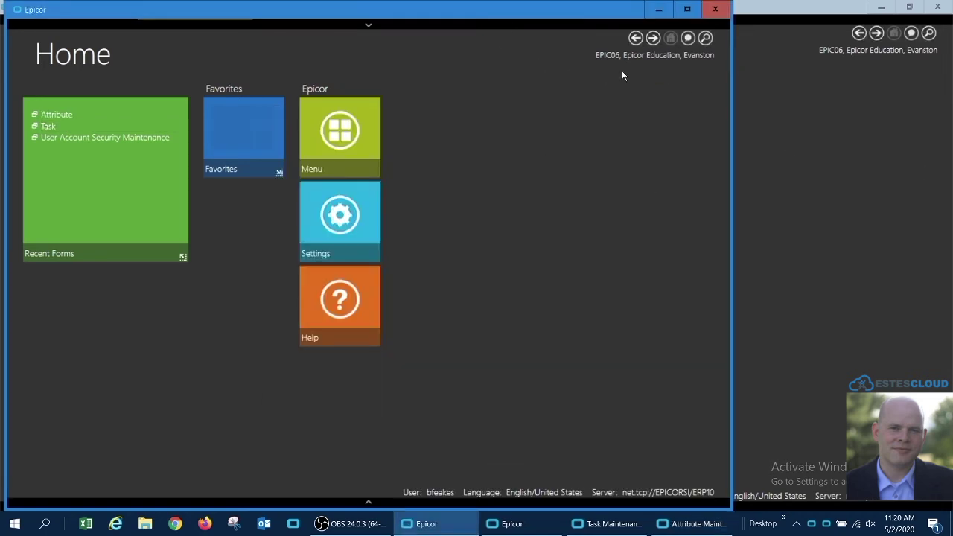
{"action": "left_click", "coordinate": [632, 54]}
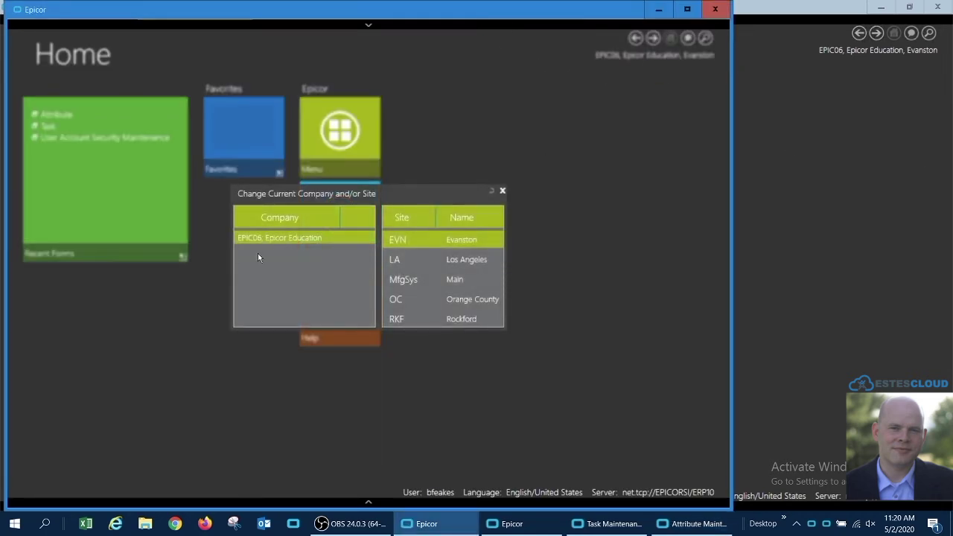
- Pick a new current site, leaving the single-session user working in Los Angeles
{"action": "left_click", "coordinate": [436, 284]}
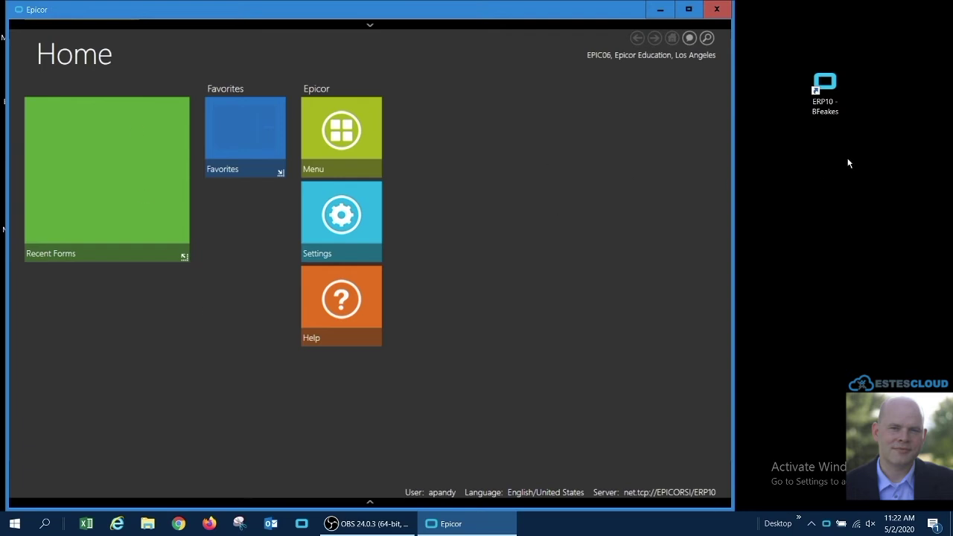
- Log in again from ERP10 with the single-session user's name and password, creating a second session
{"action": "left_click", "coordinate": [839, 83]}
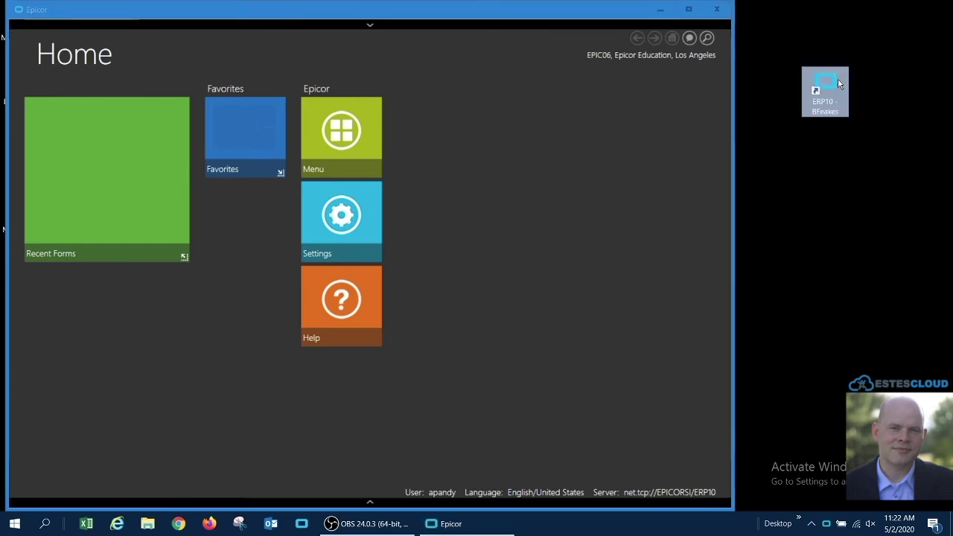
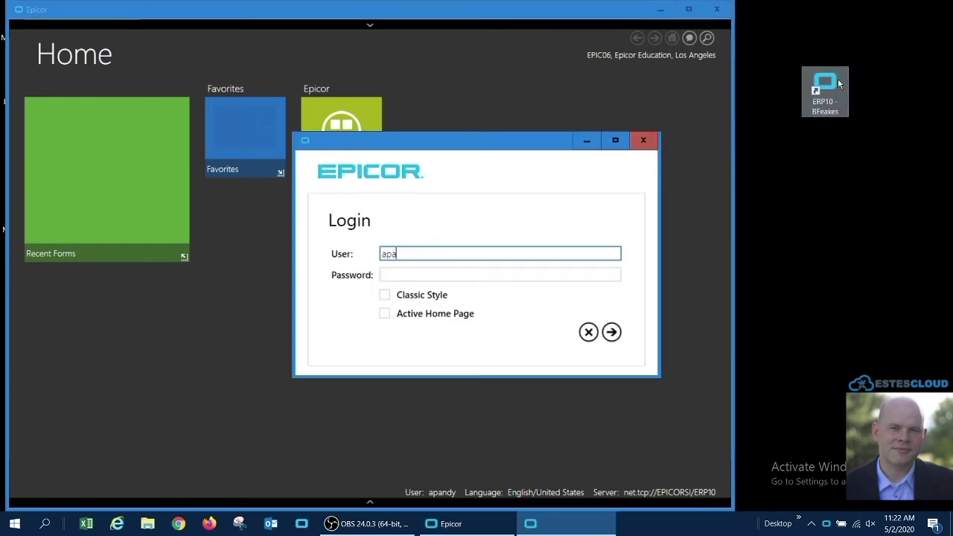
{"action": "key", "text": "Tab"}
{"action": "type", "text": "**"}
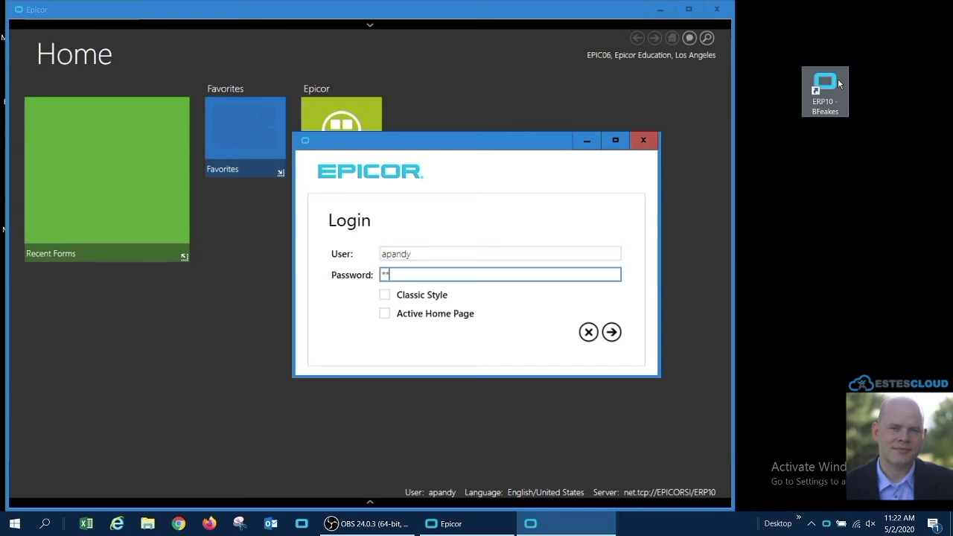
{"action": "type", "text": "****"}
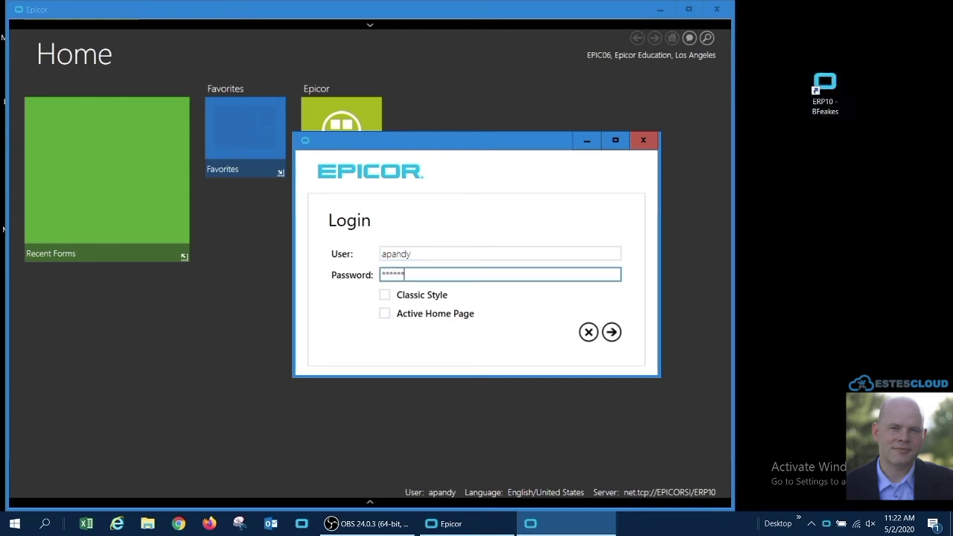
{"action": "left_click", "coordinate": [612, 333]}
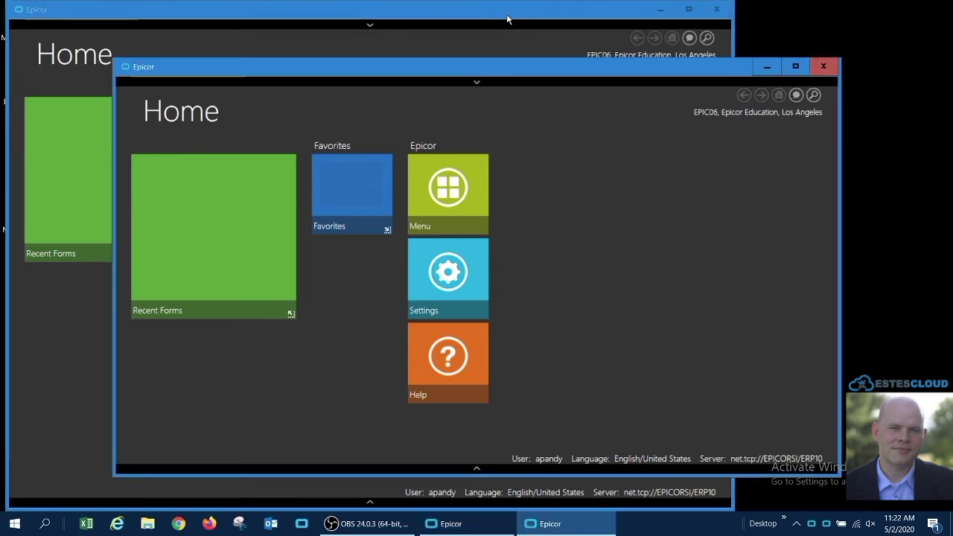
{"action": "left_click", "coordinate": [507, 18]}
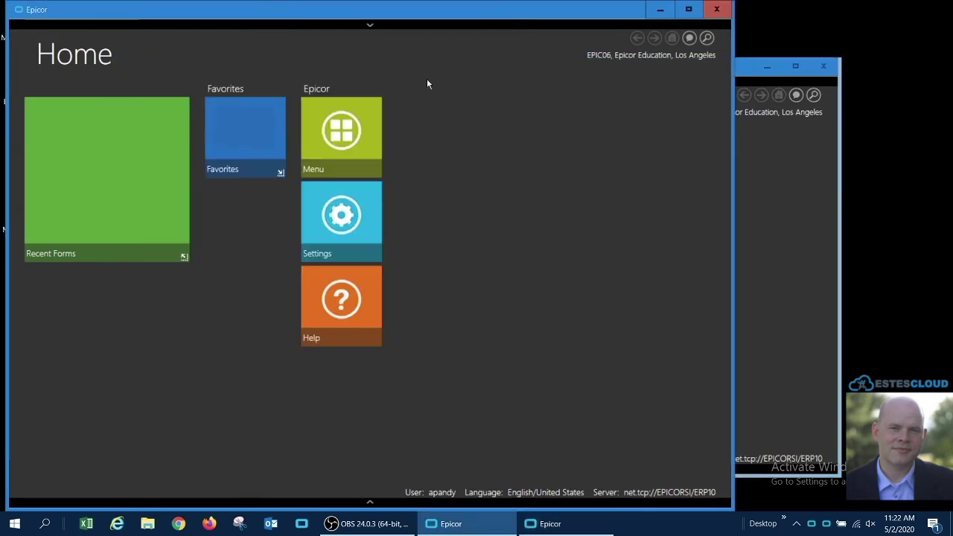
- Try the Menu tile in the first session and dismiss the invalid-session Server Side Error
{"action": "left_click", "coordinate": [338, 132]}
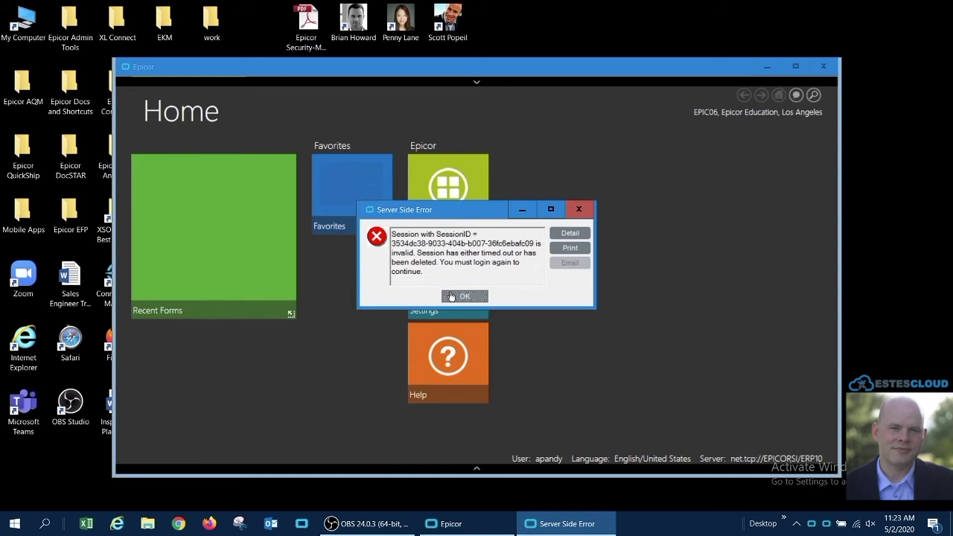
{"action": "left_click", "coordinate": [464, 297]}
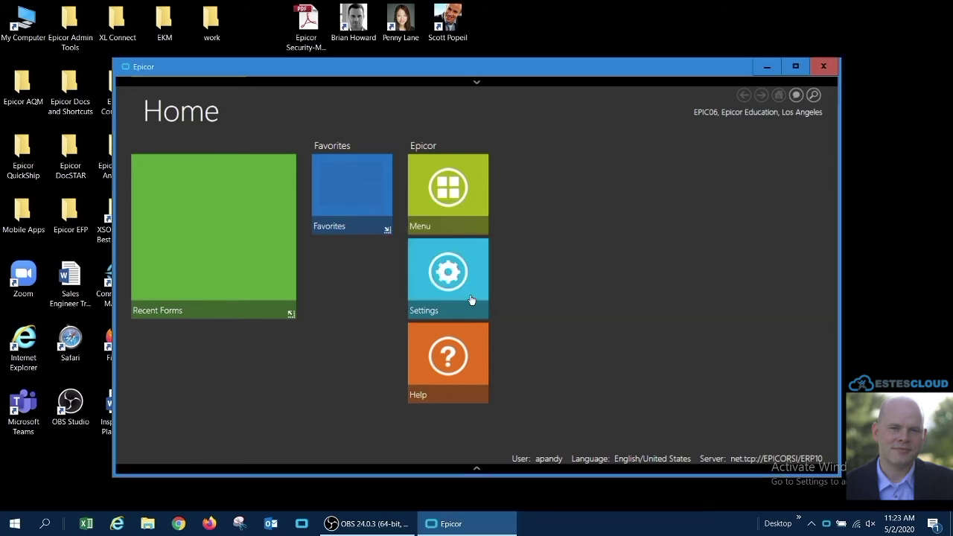
{"action": "mouse_move", "coordinate": [497, 520]}
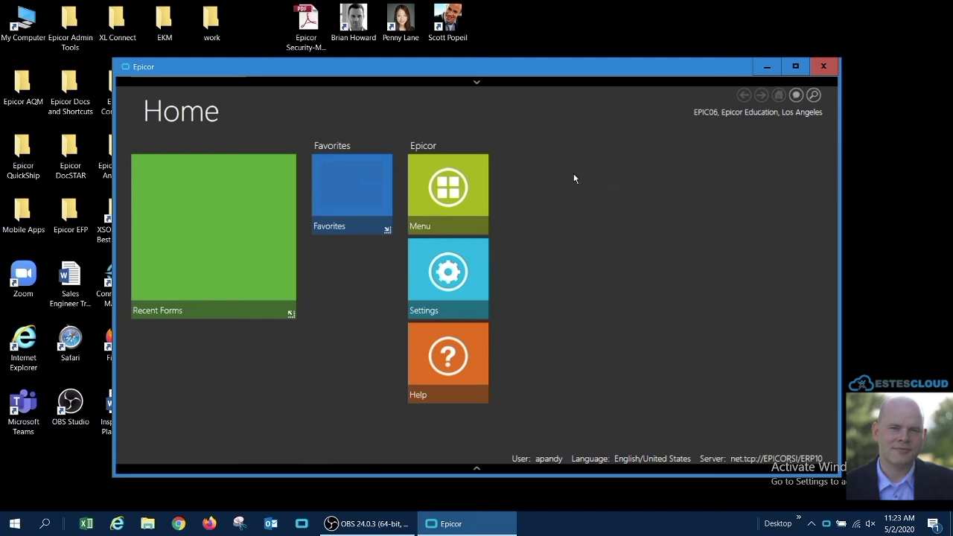
- Launch Attribute and Business Category from Sales Management > Customer Relationship Management > Setup
{"action": "left_click", "coordinate": [452, 186]}
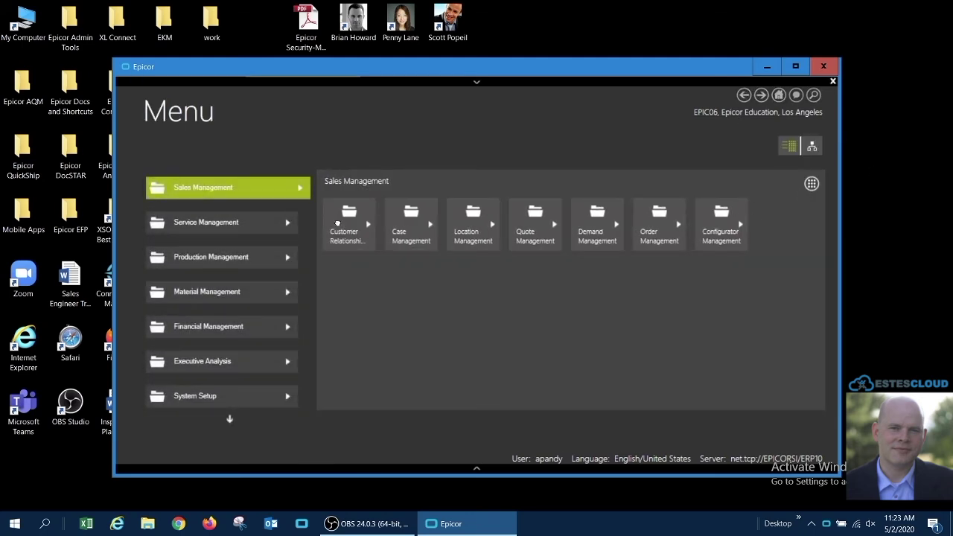
{"action": "left_click", "coordinate": [339, 223]}
{"action": "left_click", "coordinate": [356, 221]}
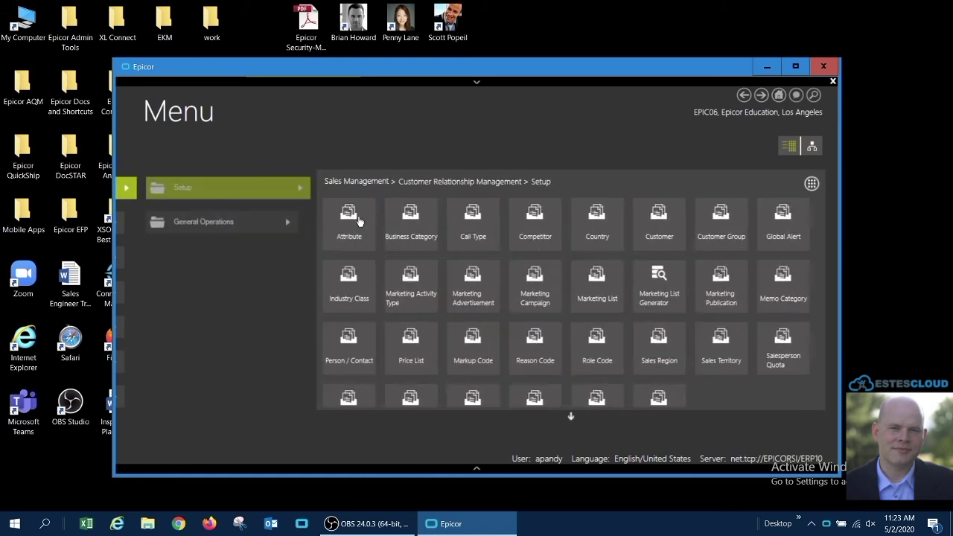
{"action": "left_click", "coordinate": [356, 218]}
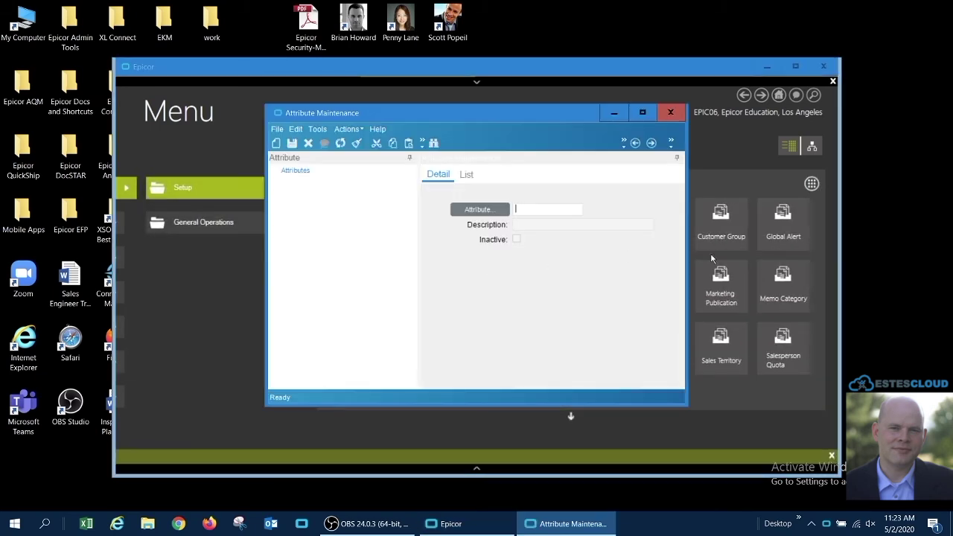
{"action": "left_click", "coordinate": [680, 74]}
{"action": "left_click", "coordinate": [411, 224]}
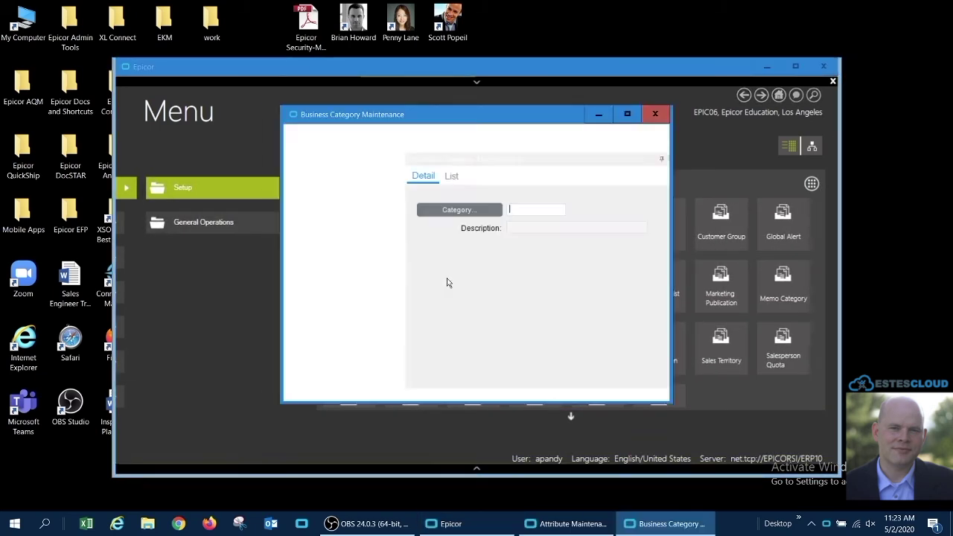
{"action": "left_click", "coordinate": [600, 100]}
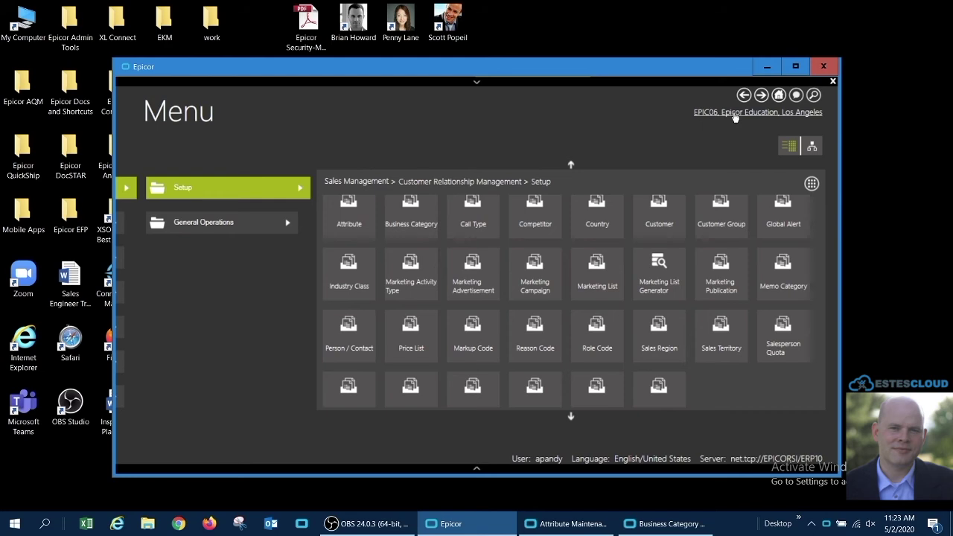
- Change the site to MfgSys, accepting the Single Session Restriction prompt to close open forms
{"action": "left_click", "coordinate": [733, 112]}
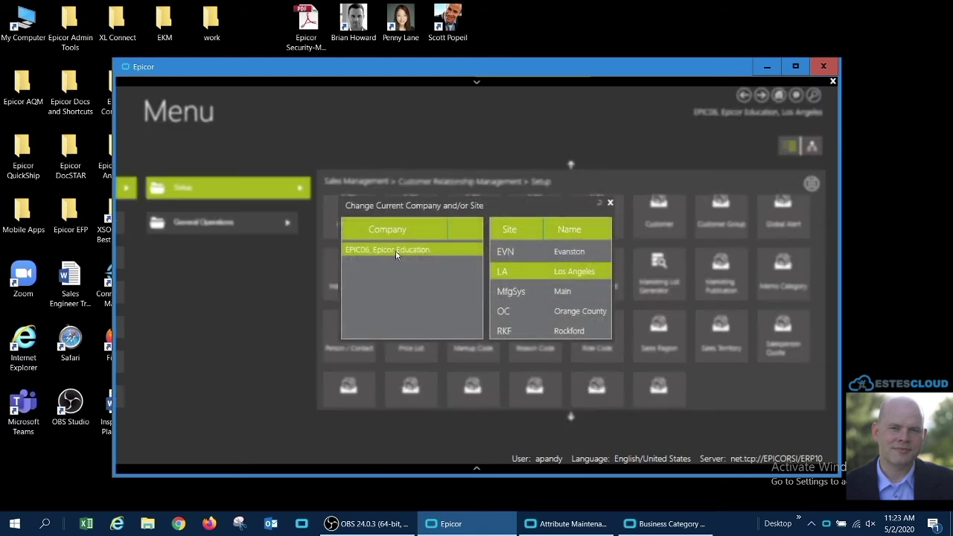
{"action": "double_click", "coordinate": [538, 292]}
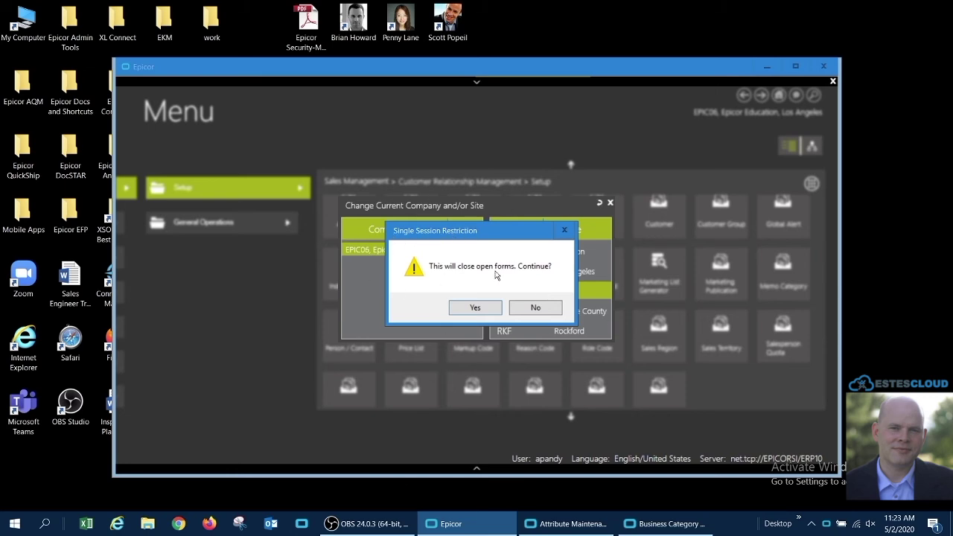
{"action": "left_click", "coordinate": [478, 307]}
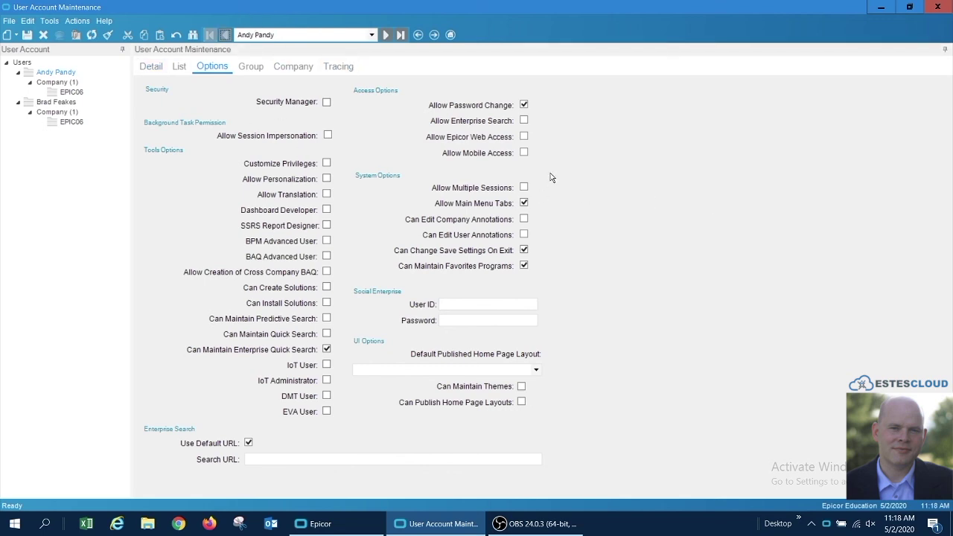
- Move to the next user account, whose Options show Allow Multiple Sessions enabled
{"action": "left_click", "coordinate": [386, 36]}
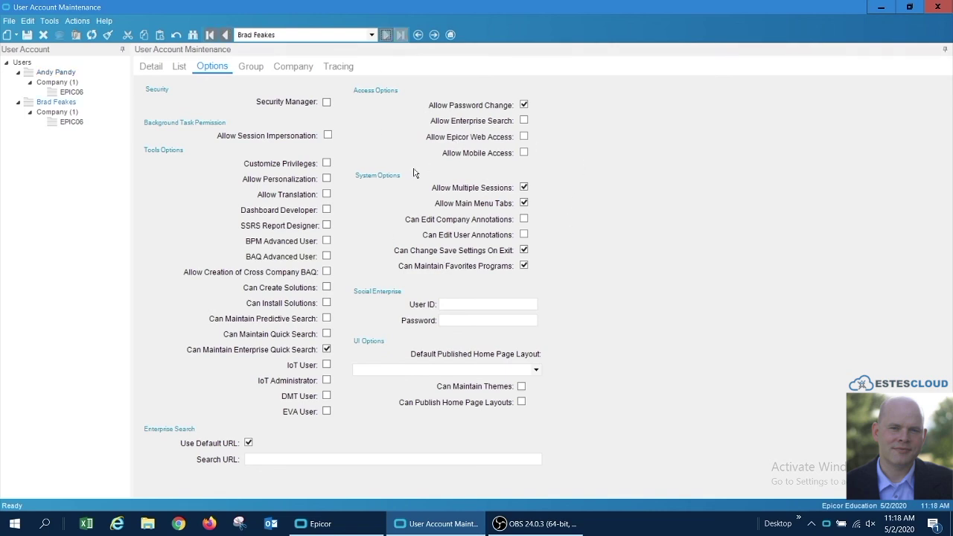